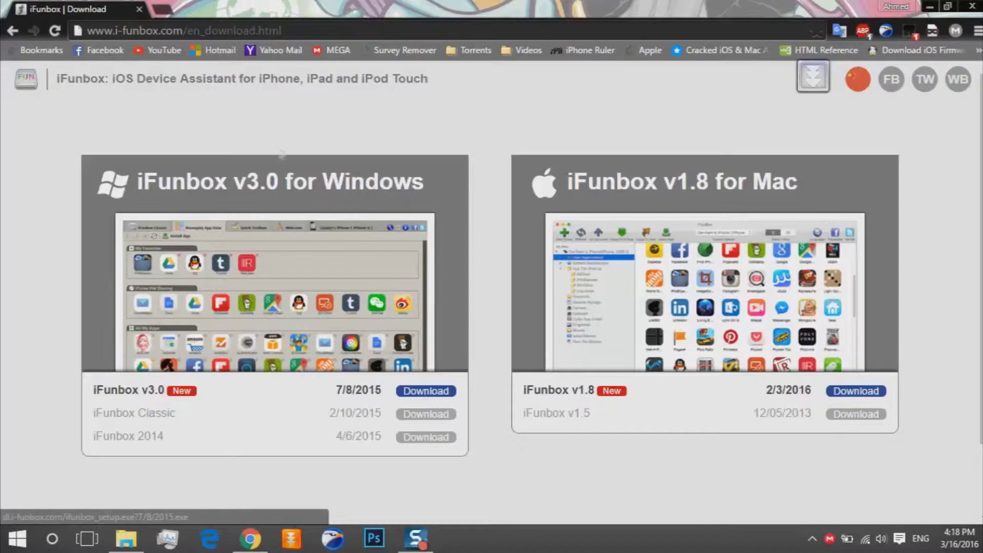
Step: Download the iFunbox v3.0 for Windows installer, ifunbox_setup.exe, confirming the save in IDM
{"action": "left_click", "coordinate": [443, 391]}
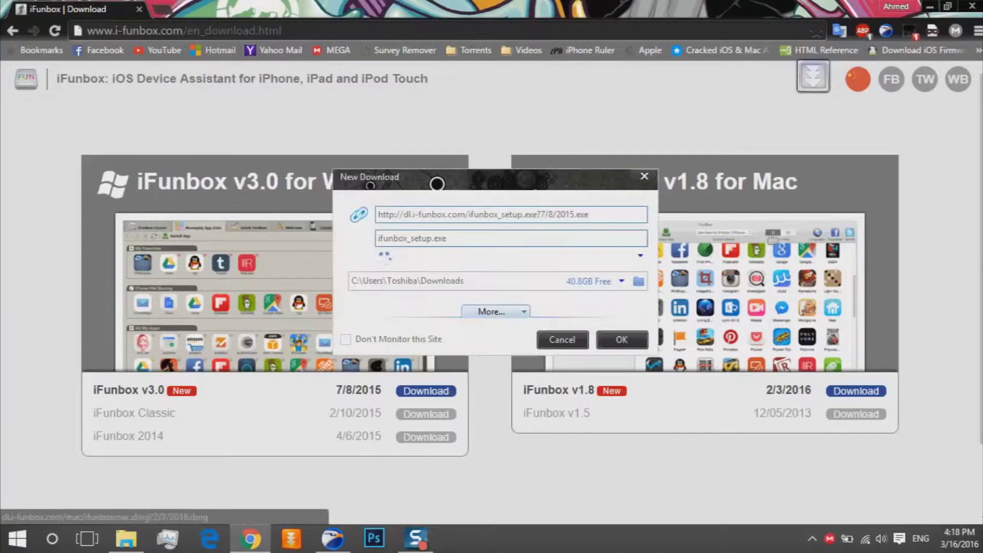
{"action": "left_click", "coordinate": [625, 342]}
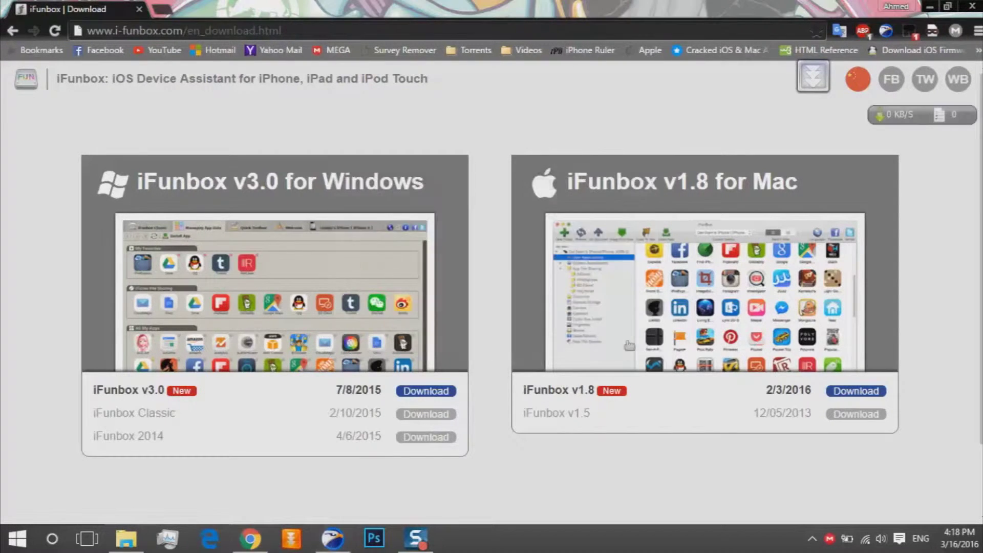
{"action": "left_click", "coordinate": [163, 9]}
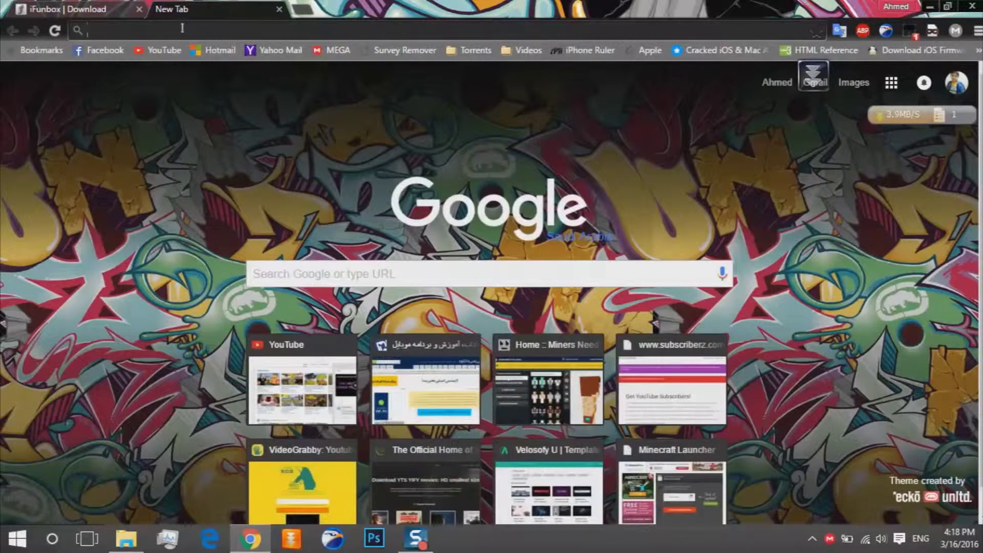
Step: Search for 'mcpe maps' and open the 'Minecraft PE Maps | MCPE Hub' result
{"action": "type", "text": "mc"}
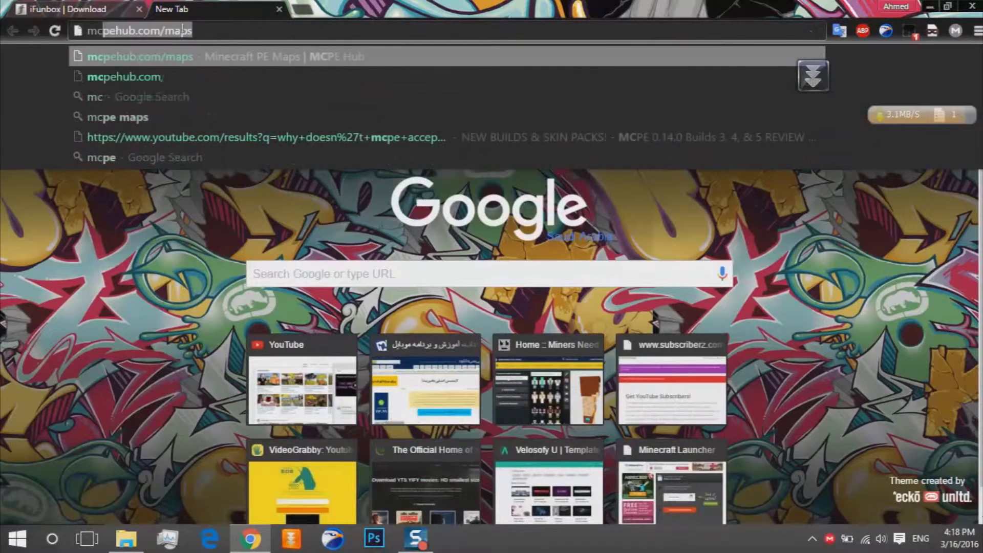
{"action": "type", "text": "pe maps"}
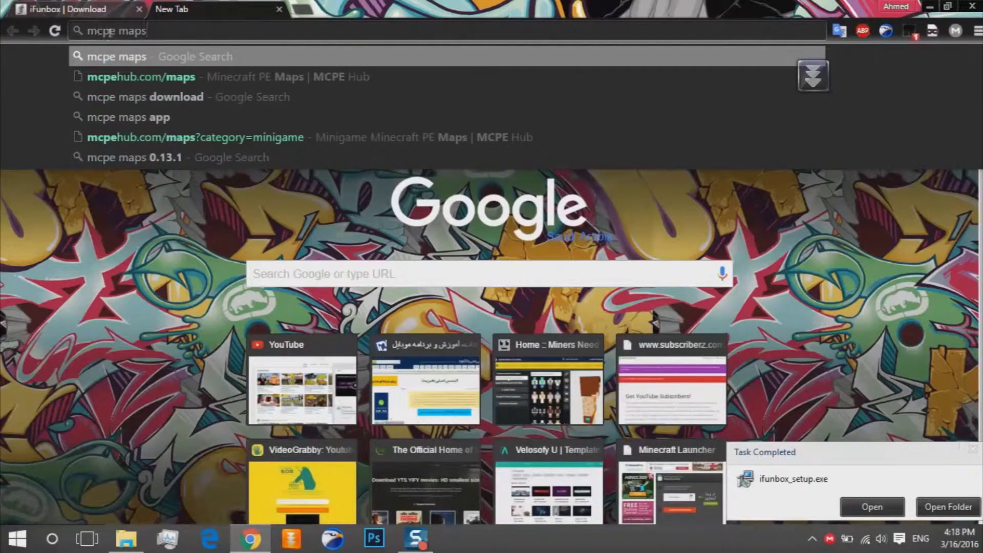
{"action": "key", "text": "Return"}
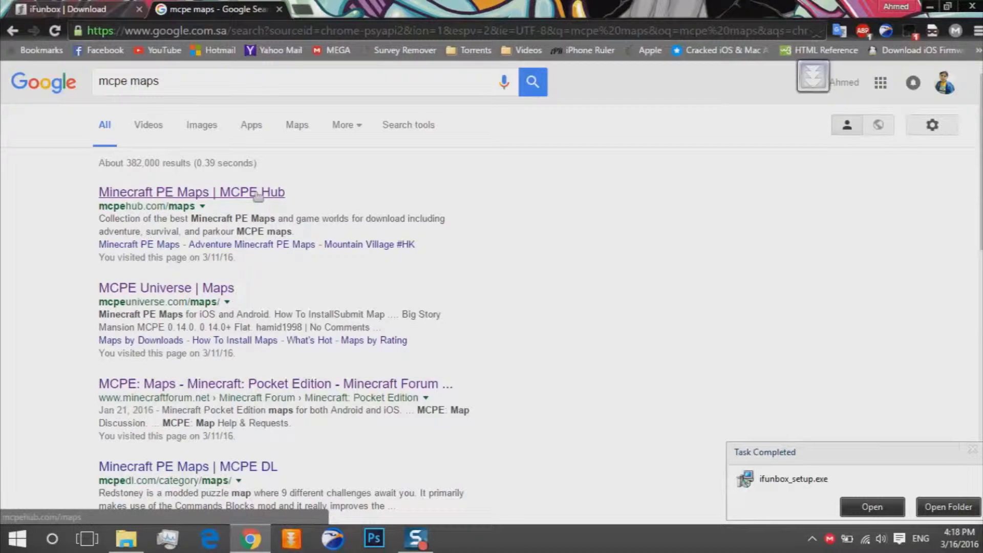
{"action": "left_click", "coordinate": [257, 193]}
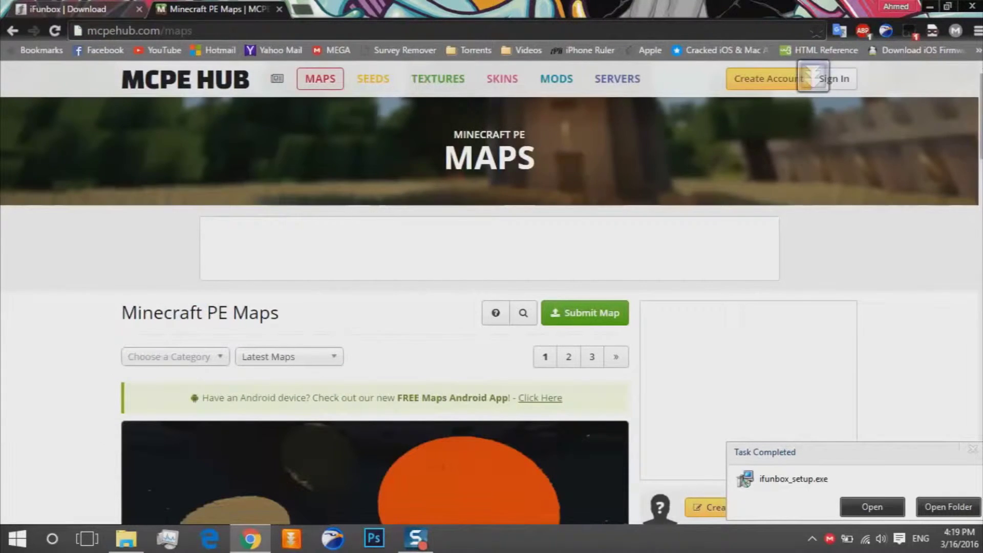
Step: Try the Minecraft Quiz map download, close its broken Not Found tab, and return to the maps list
{"action": "scroll", "coordinate": [844, 135], "scroll_direction": "down", "scroll_amount": 5}
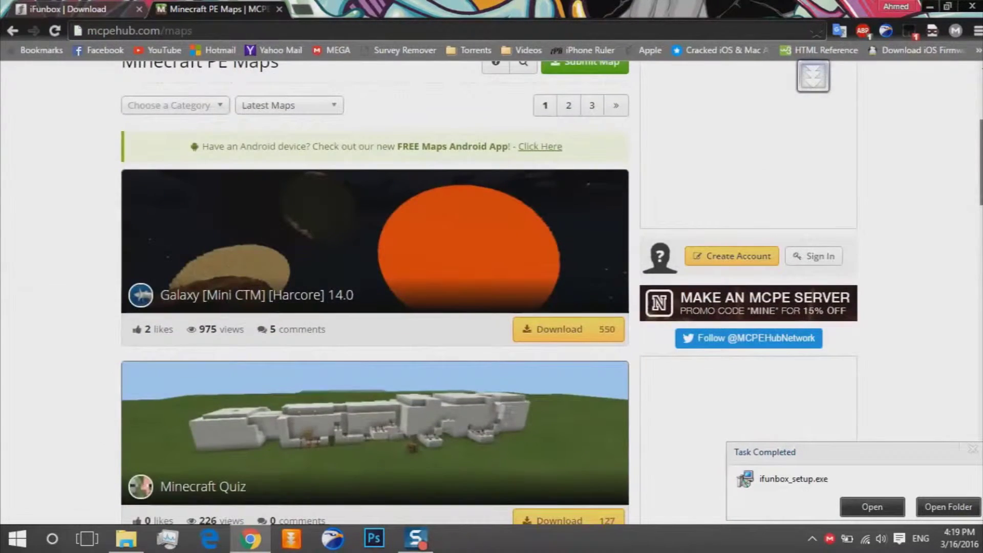
{"action": "scroll", "coordinate": [375, 292], "scroll_direction": "down", "scroll_amount": 5}
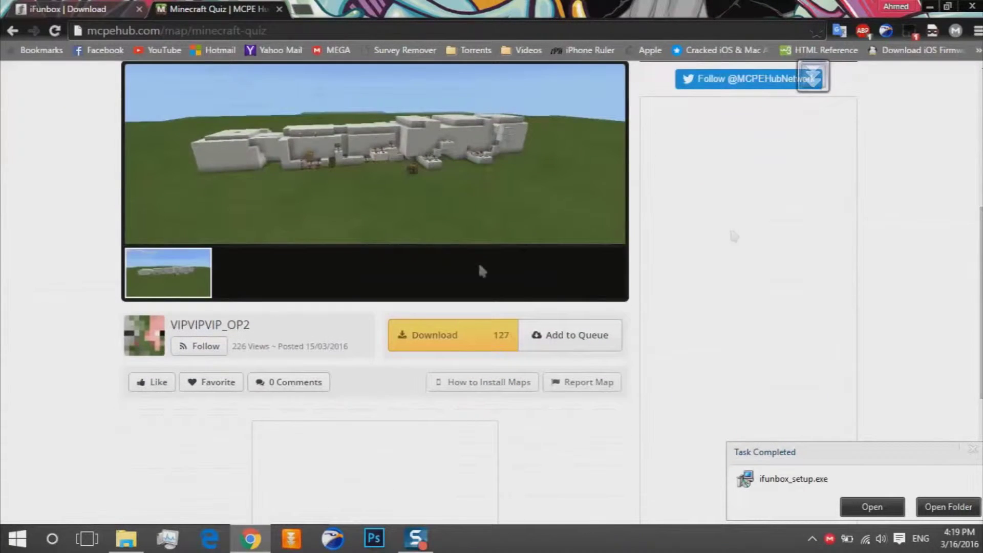
{"action": "left_click", "coordinate": [467, 335]}
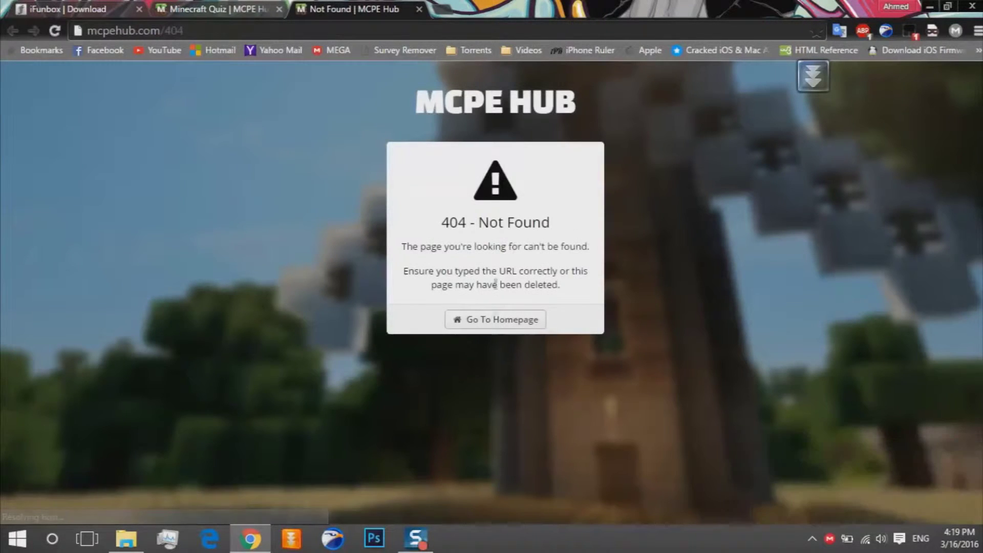
{"action": "left_click", "coordinate": [418, 10]}
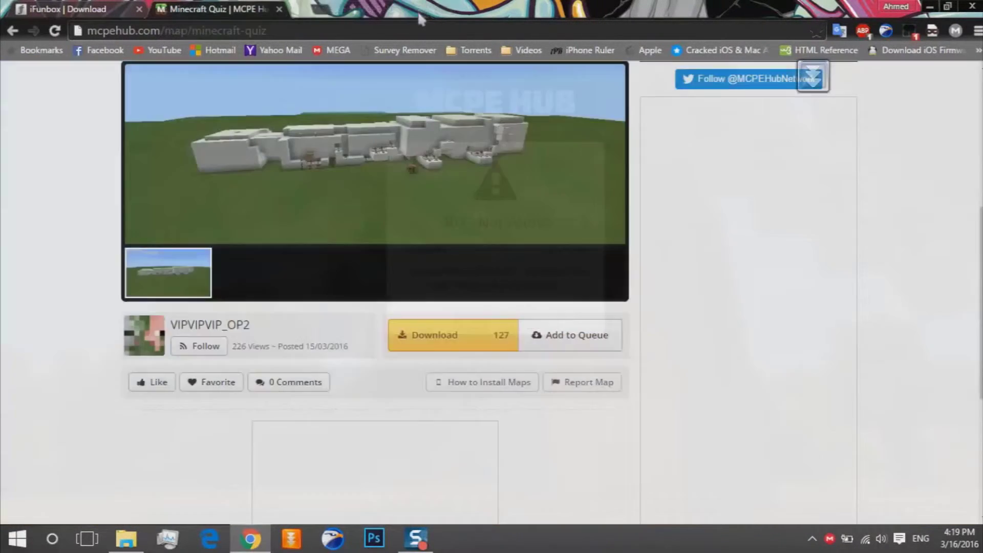
{"action": "scroll", "coordinate": [977, 167], "scroll_direction": "up", "scroll_amount": 5}
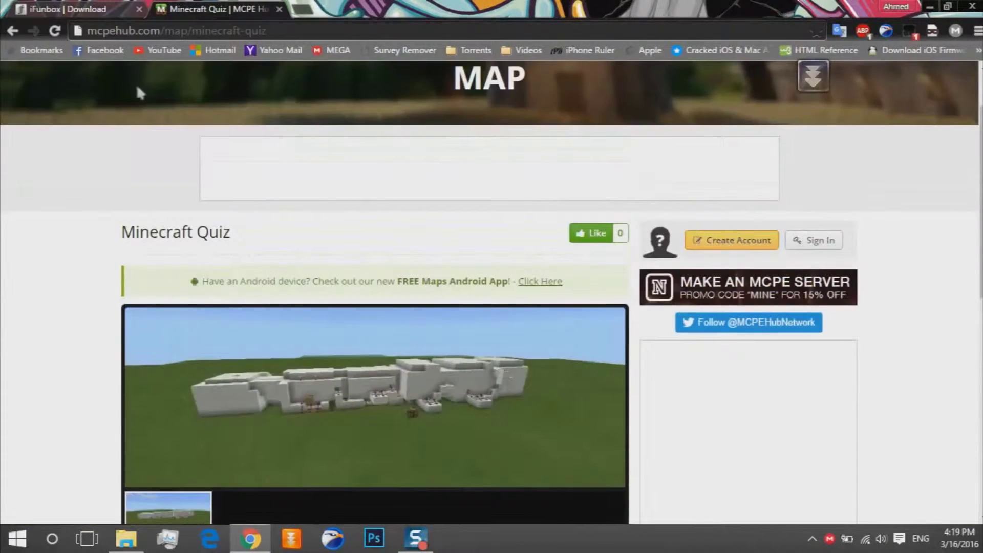
{"action": "left_click", "coordinate": [13, 31]}
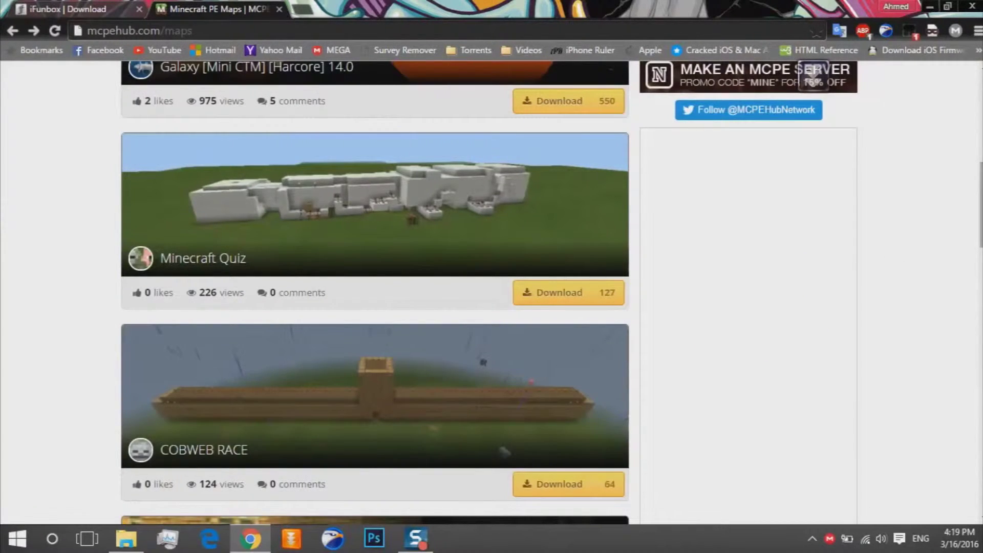
Step: Scroll down the maps list, open the Best MCPE Minigames page and reach its Download button
{"action": "scroll", "coordinate": [813, 77], "scroll_direction": "down", "scroll_amount": 7}
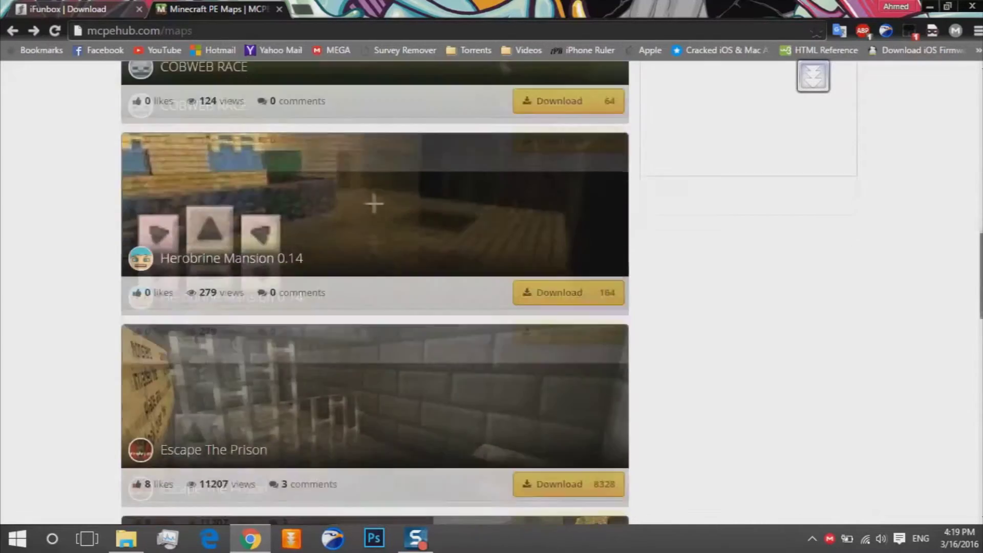
{"action": "scroll", "coordinate": [812, 77], "scroll_direction": "down", "scroll_amount": 3}
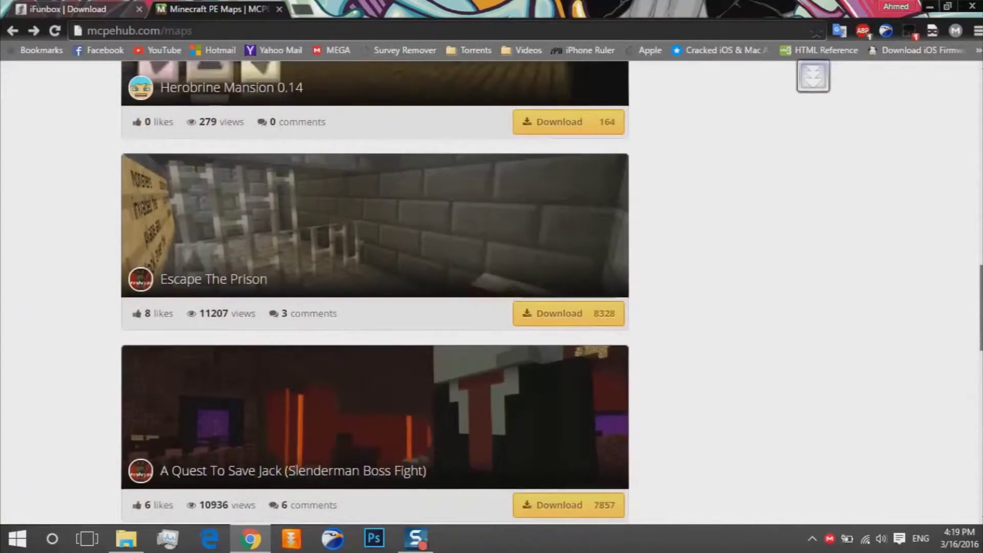
{"action": "scroll", "coordinate": [812, 76], "scroll_direction": "down", "scroll_amount": 4}
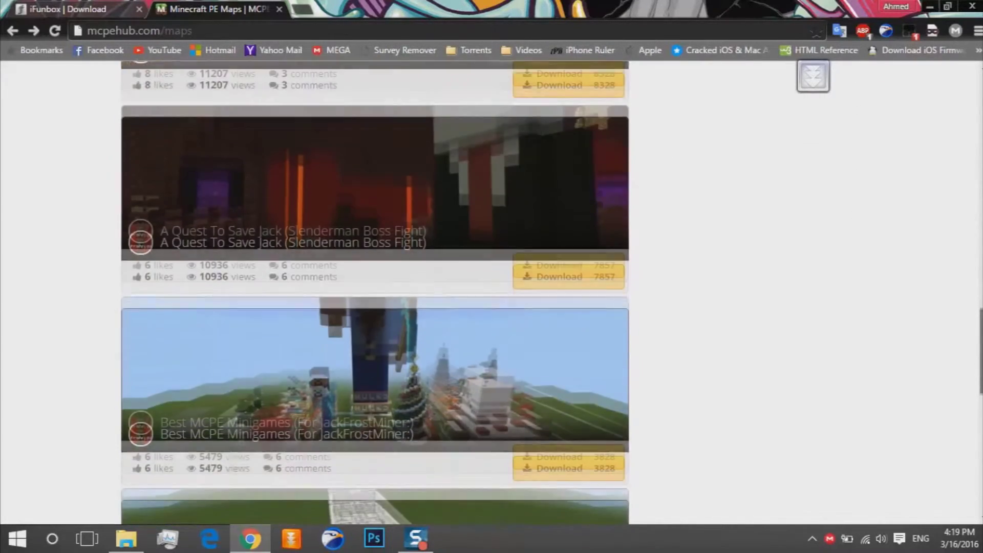
{"action": "scroll", "coordinate": [865, 375], "scroll_direction": "down", "scroll_amount": 3}
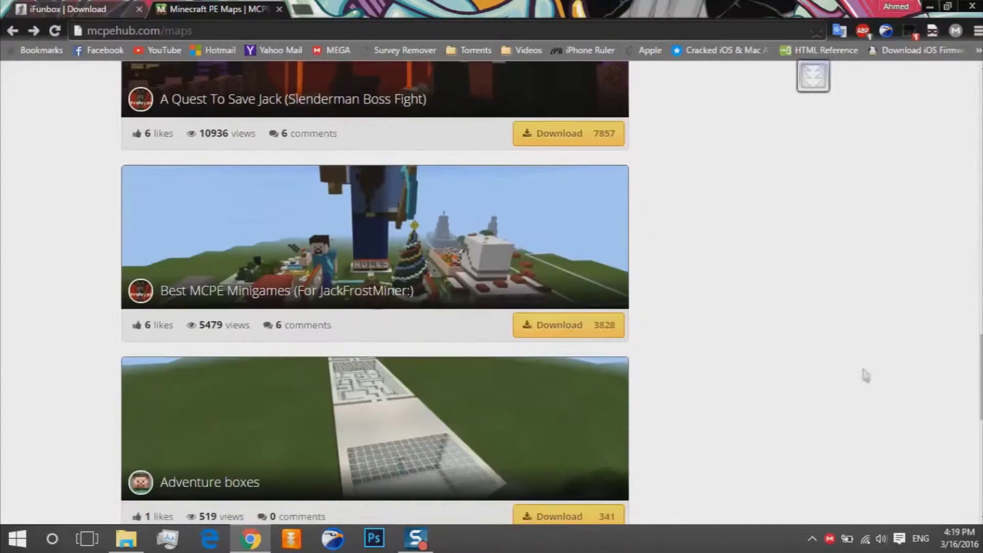
{"action": "left_click", "coordinate": [543, 329]}
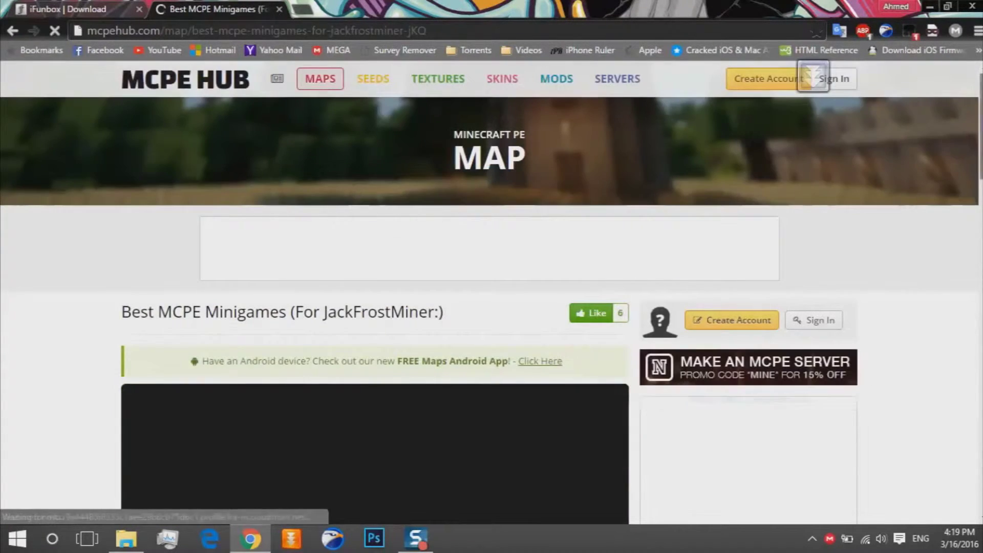
{"action": "scroll", "coordinate": [405, 280], "scroll_direction": "down", "scroll_amount": 5}
Step: Download MCPE MINIGAMES.zip from its Dropbox page and confirm saving it in IDM
{"action": "left_click", "coordinate": [422, 262]}
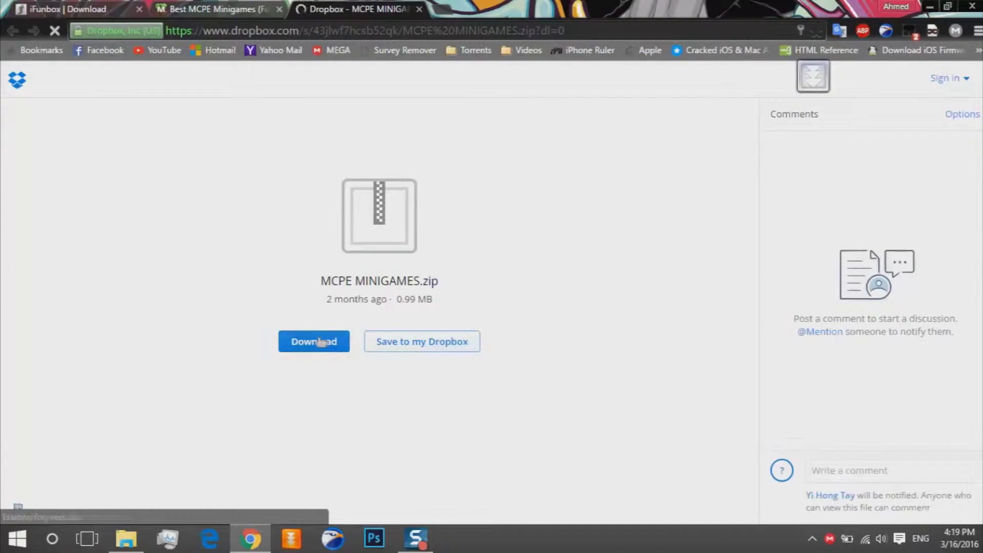
{"action": "left_click", "coordinate": [320, 342]}
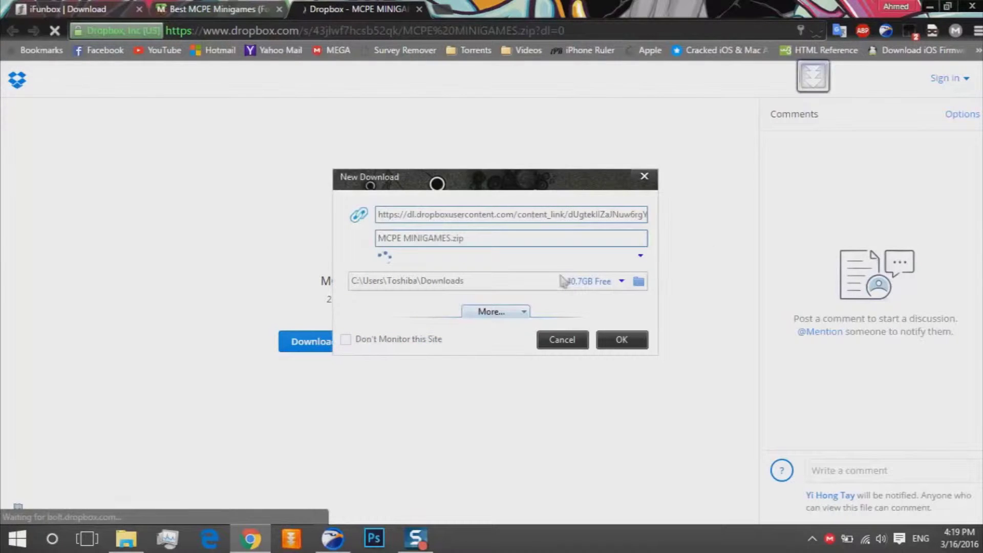
{"action": "left_click", "coordinate": [622, 340]}
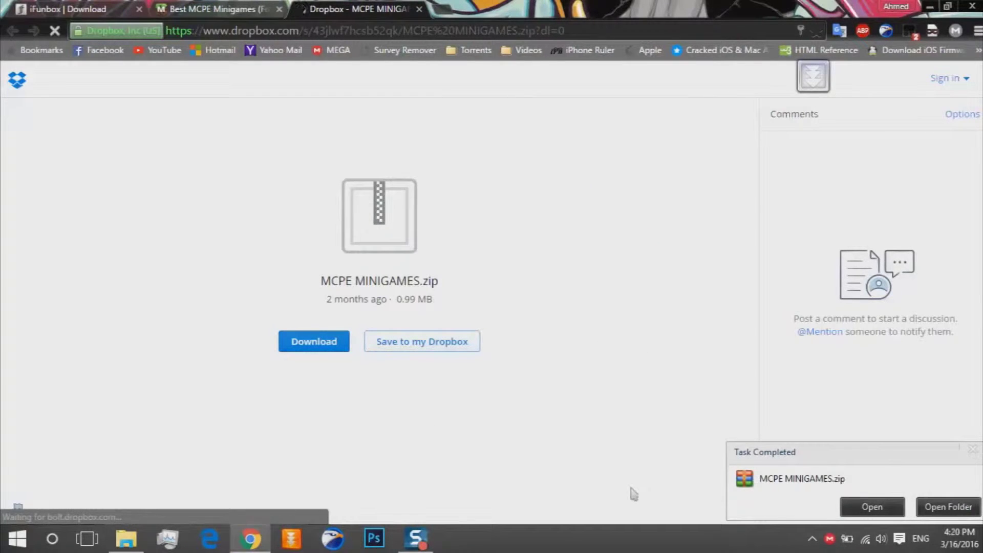
Step: Show the Downloads folder in File Explorer and run the ifunbox_setup installer
{"action": "mouse_move", "coordinate": [129, 543]}
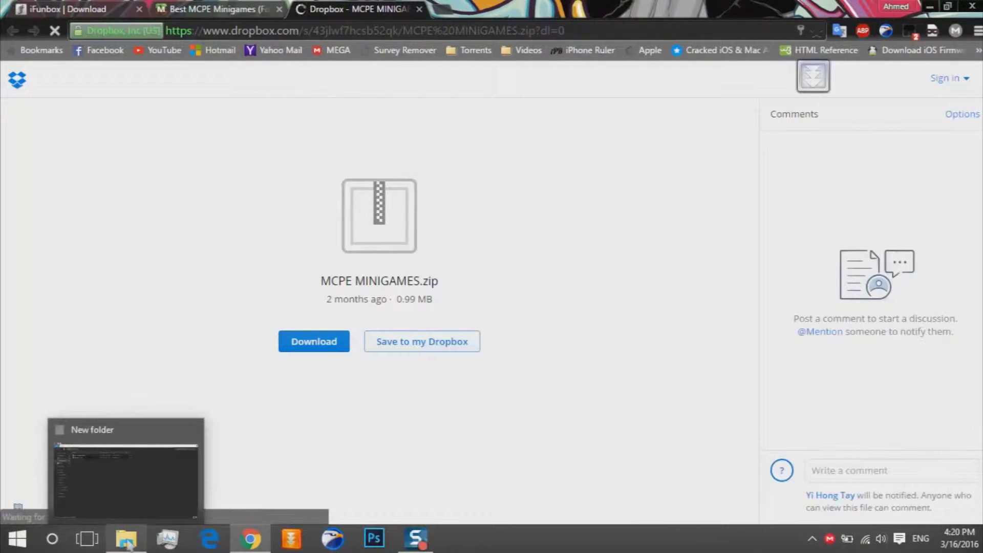
{"action": "left_click", "coordinate": [130, 490]}
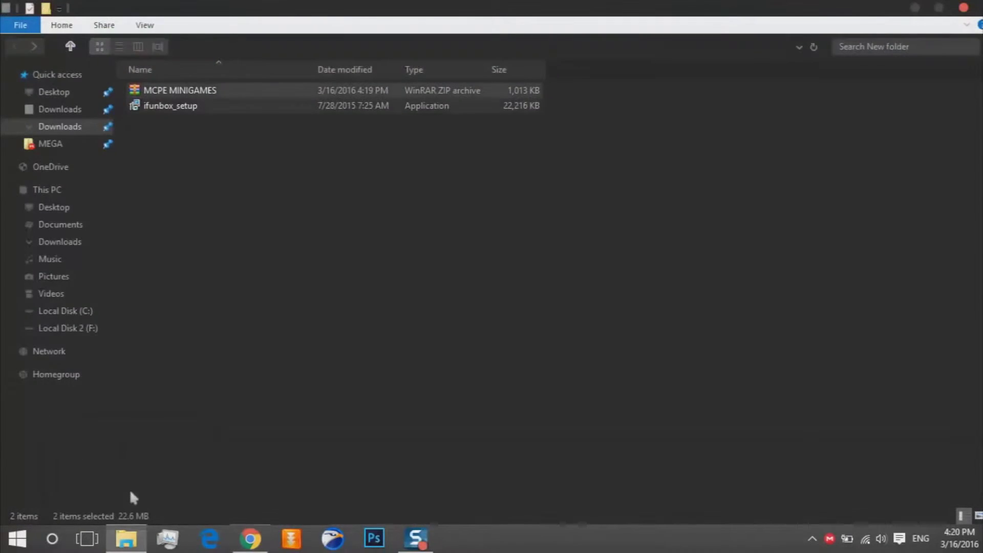
{"action": "left_click", "coordinate": [279, 290]}
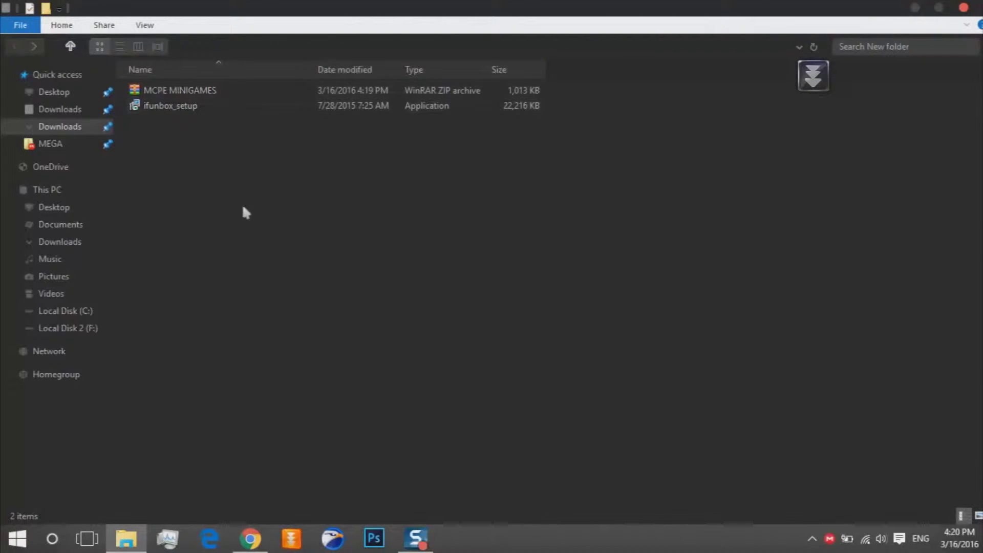
{"action": "left_click", "coordinate": [188, 111]}
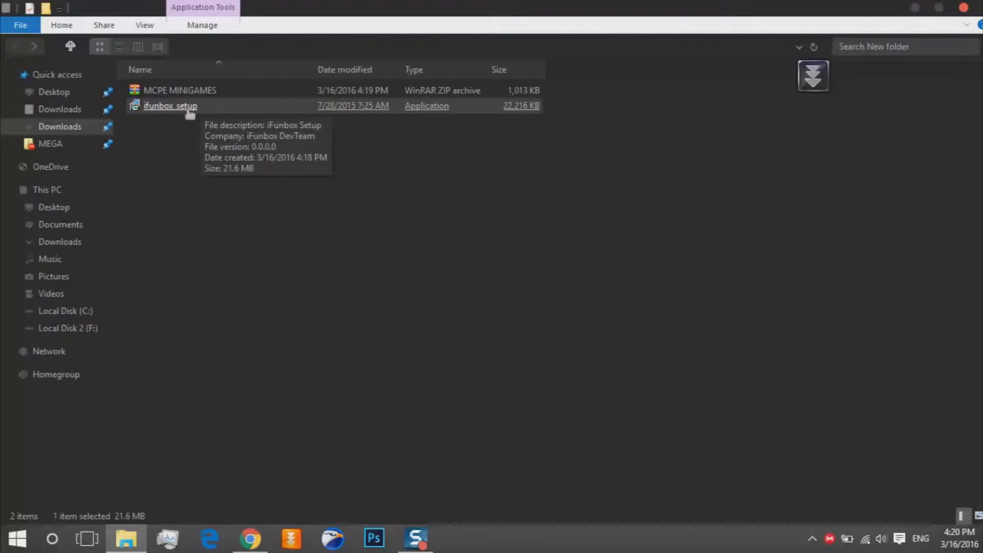
{"action": "double_click", "coordinate": [188, 110]}
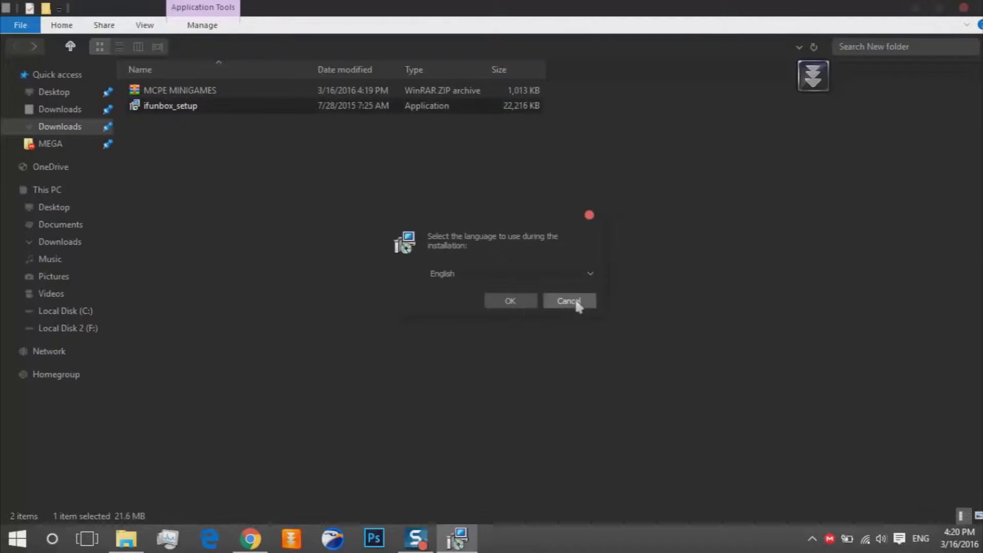
Step: Keep English as the installer language and accept the iFunbox licence agreement
{"action": "left_click", "coordinate": [591, 273]}
{"action": "left_click", "coordinate": [591, 275]}
{"action": "left_click", "coordinate": [516, 302]}
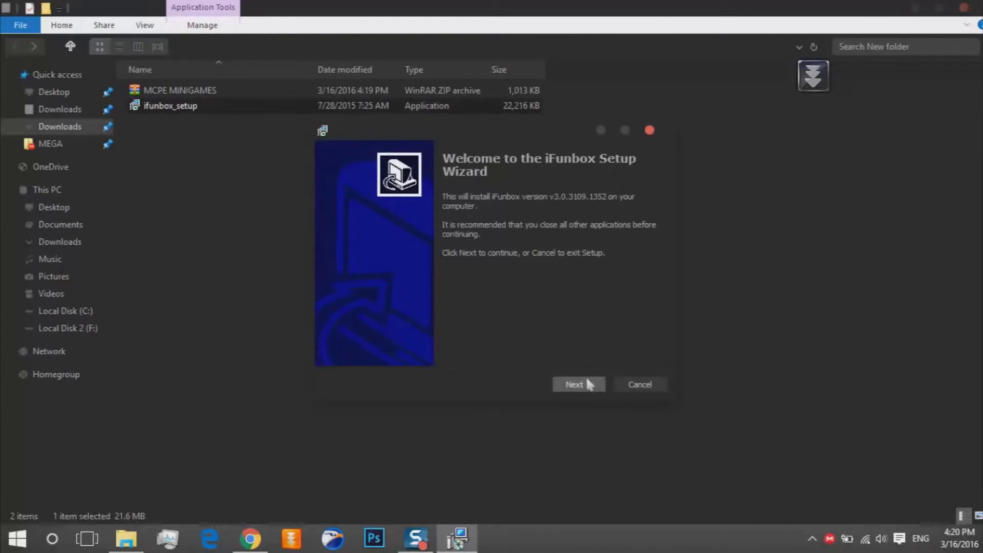
{"action": "left_click", "coordinate": [587, 379]}
{"action": "left_click", "coordinate": [427, 339]}
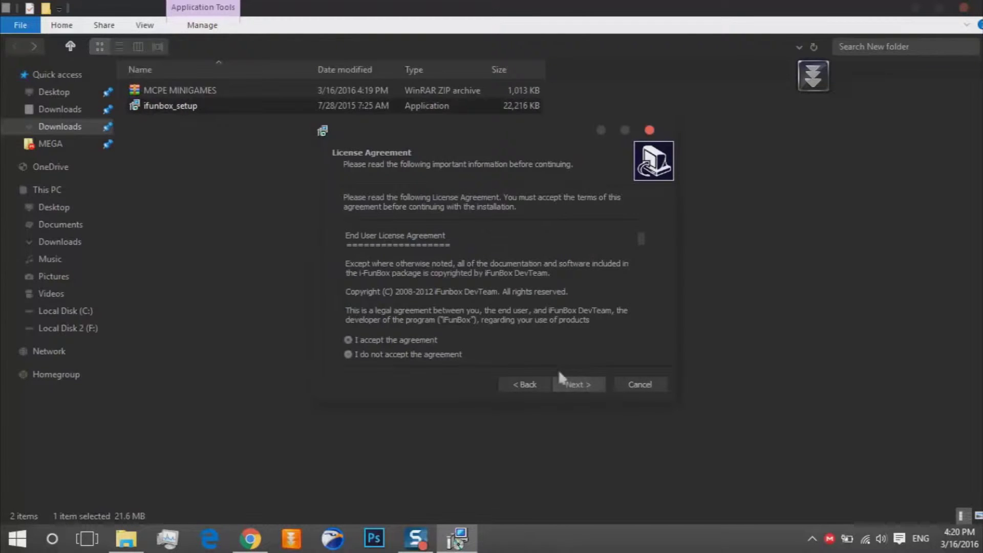
{"action": "left_click", "coordinate": [591, 382]}
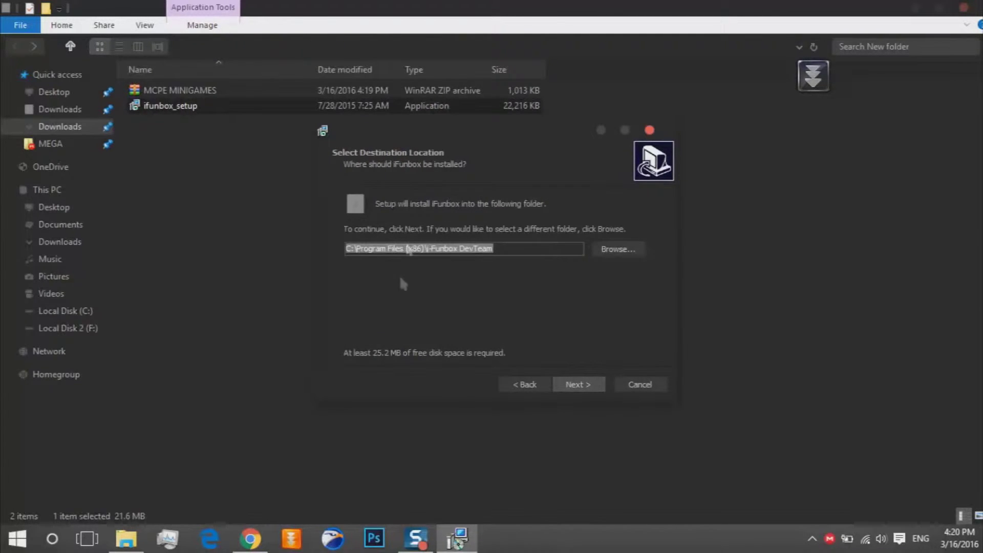
Step: Install iFunbox with the default location and shortcuts folder, then finish the wizard
{"action": "left_click", "coordinate": [588, 389]}
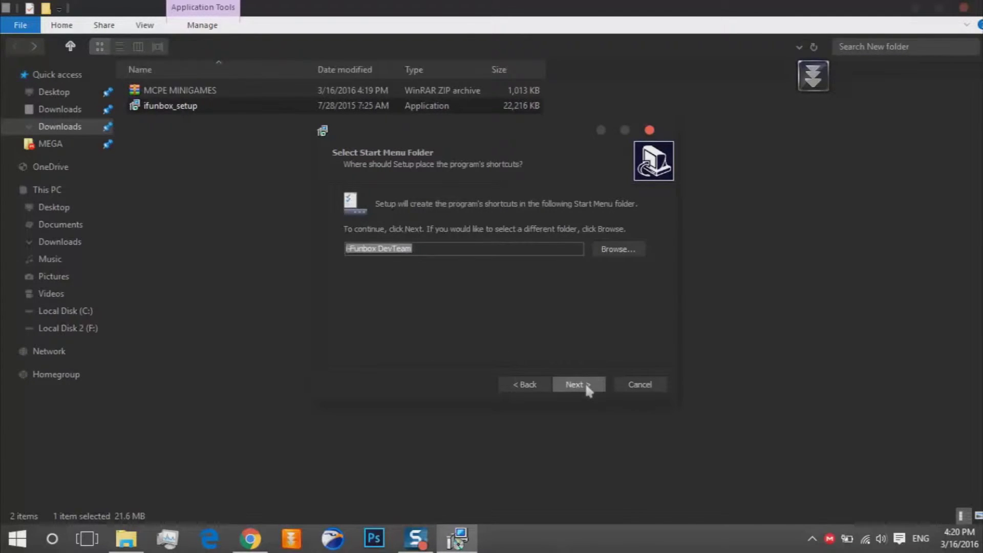
{"action": "left_click", "coordinate": [588, 389]}
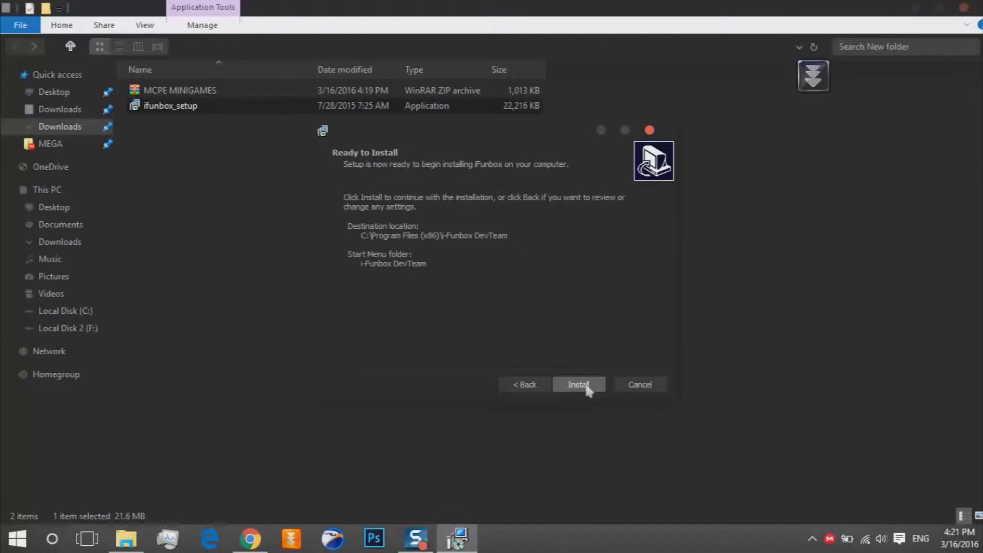
{"action": "left_click", "coordinate": [586, 386]}
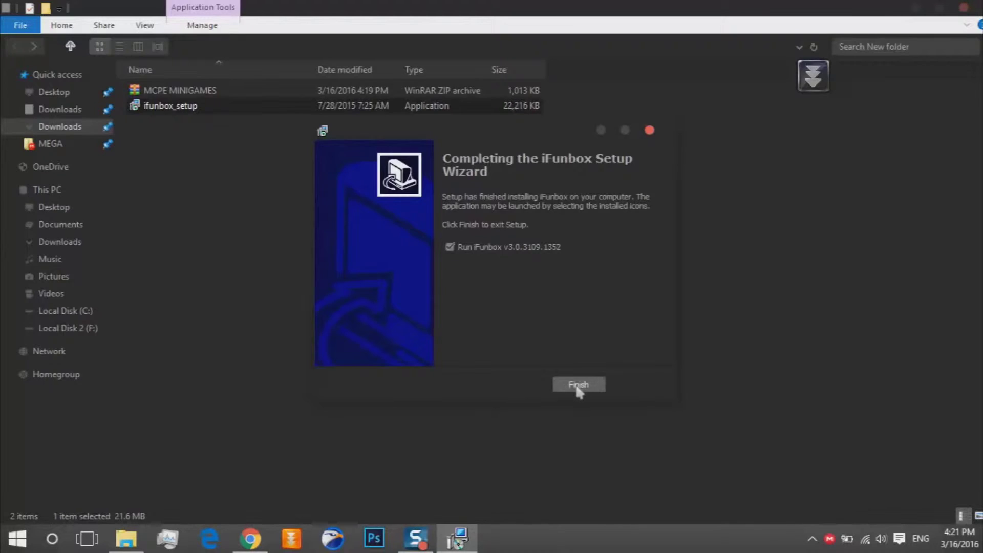
{"action": "left_click", "coordinate": [579, 386]}
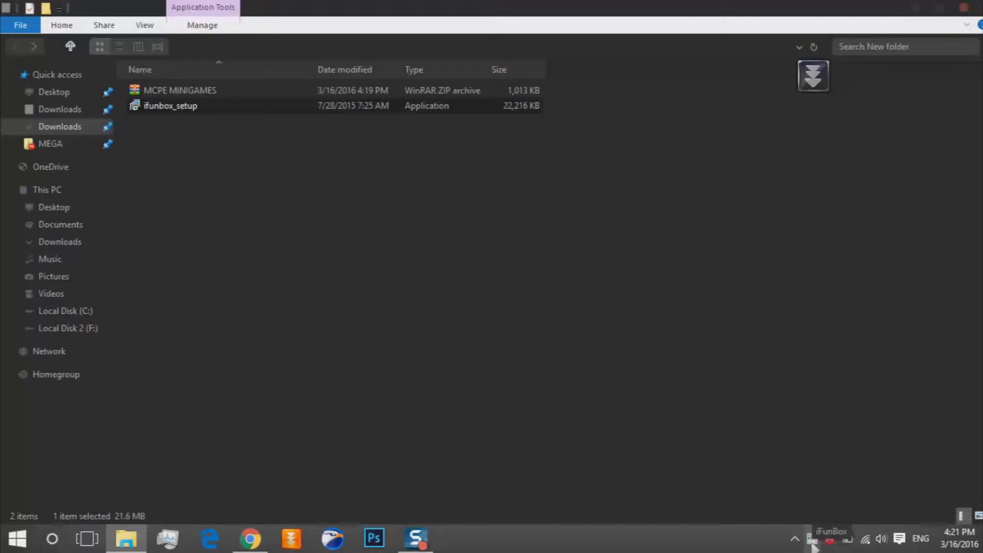
{"action": "left_click", "coordinate": [812, 544]}
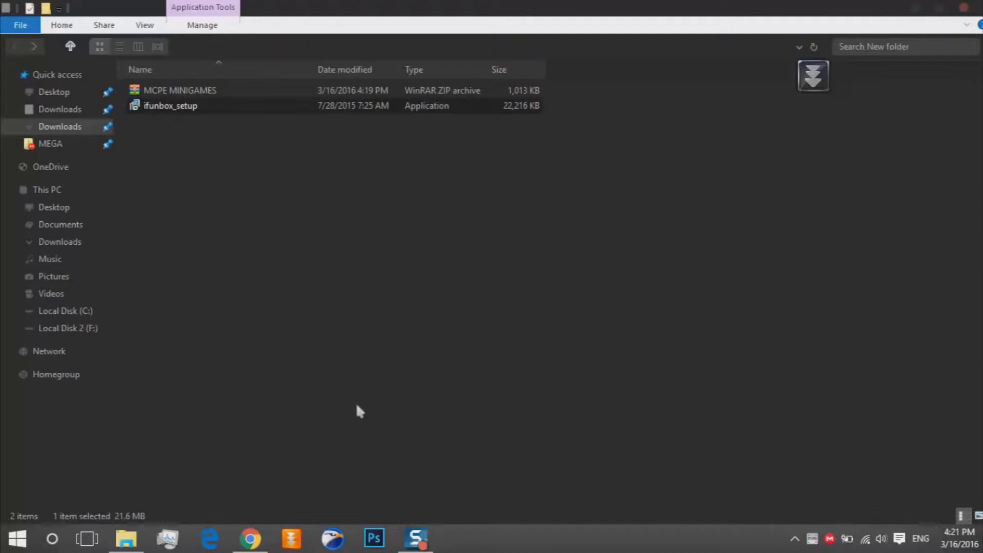
{"action": "left_click", "coordinate": [189, 185]}
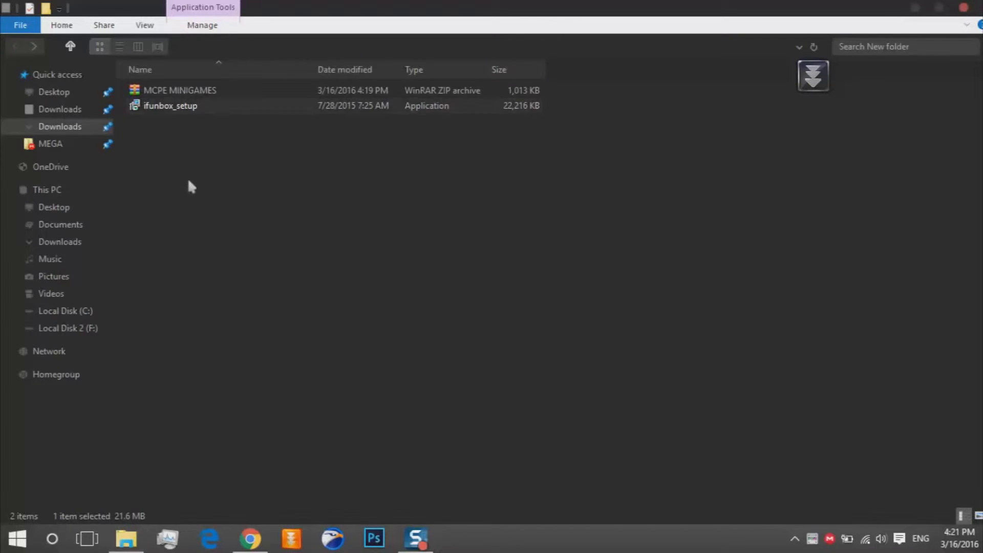
Step: Extract the MCPE MINIGAMES archive here and check the extracted folder's contents
{"action": "mouse_move", "coordinate": [200, 97]}
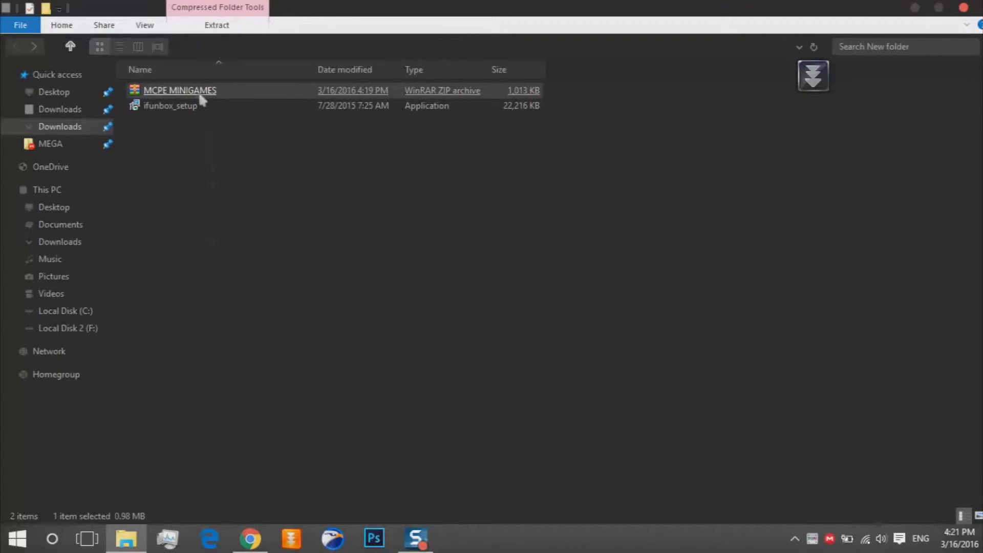
{"action": "right_click", "coordinate": [201, 96]}
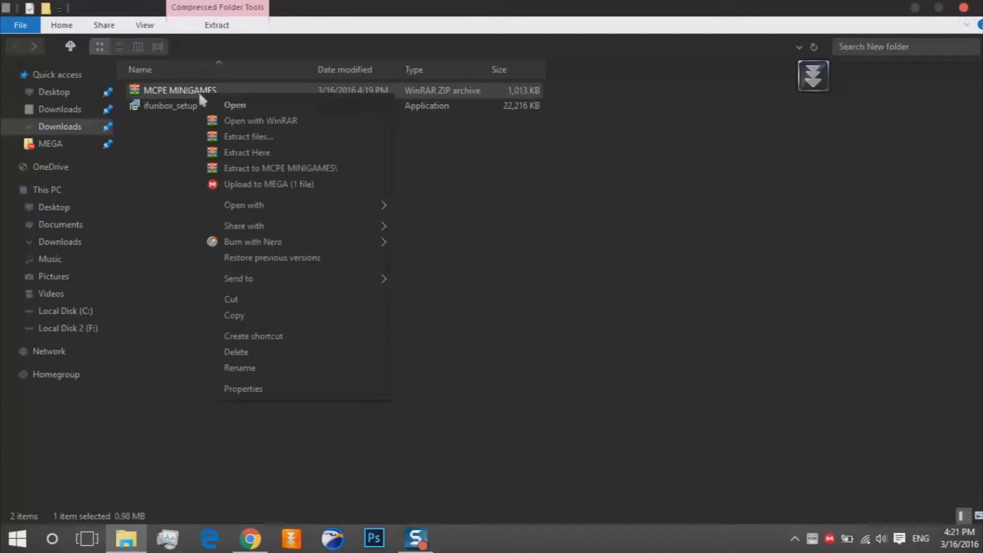
{"action": "left_click", "coordinate": [281, 155]}
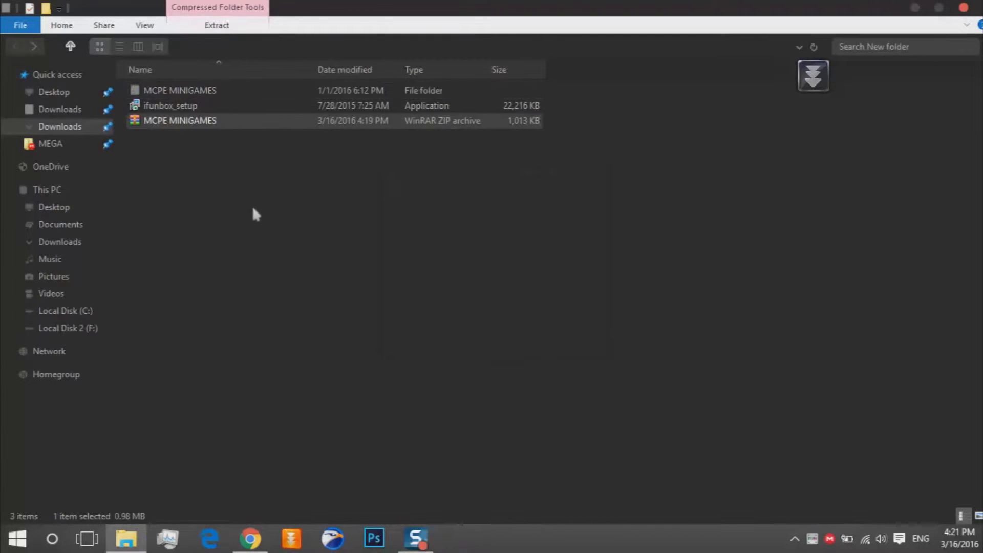
{"action": "left_click", "coordinate": [200, 91]}
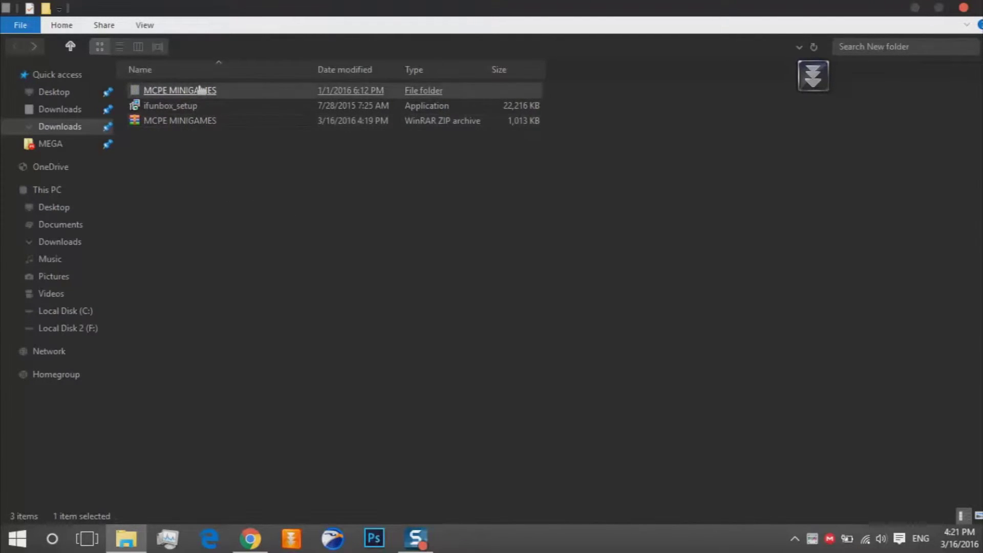
{"action": "double_click", "coordinate": [201, 90]}
{"action": "left_click", "coordinate": [15, 45]}
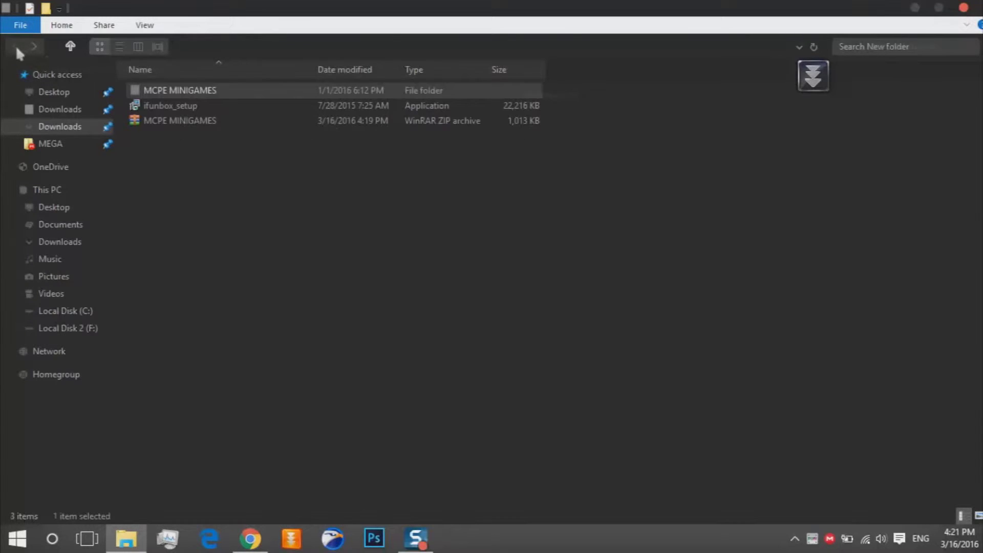
{"action": "double_click", "coordinate": [227, 93]}
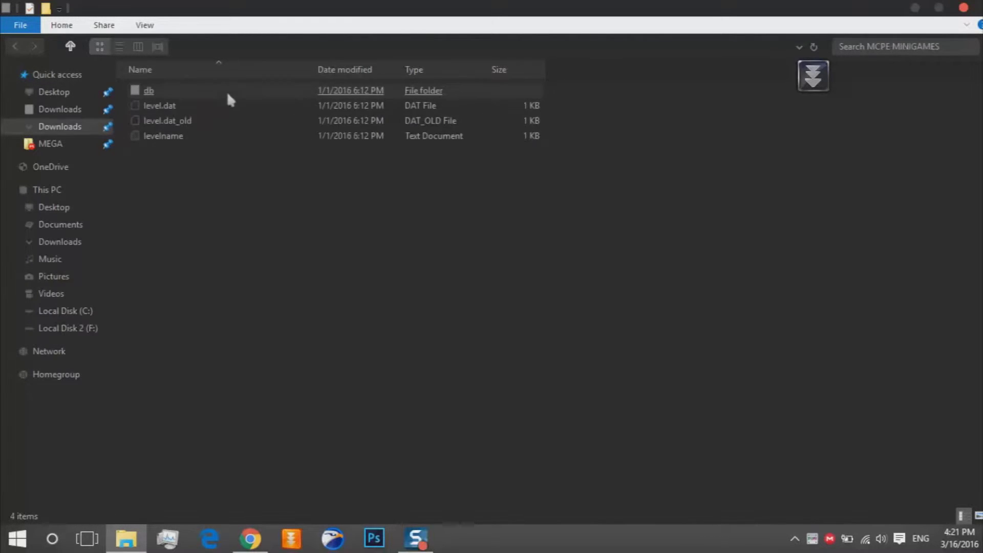
{"action": "left_click", "coordinate": [17, 45]}
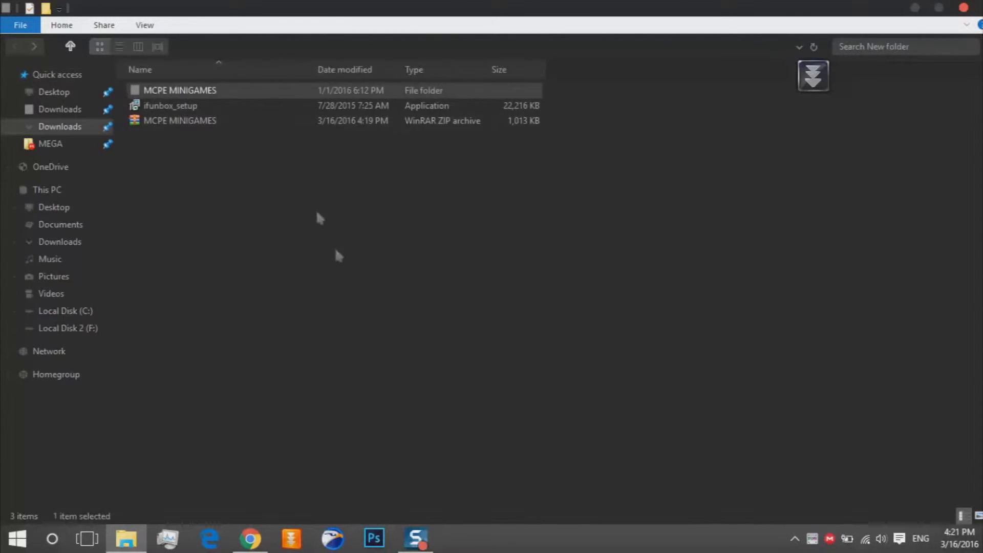
Step: Open the running iFunbox window from the hidden tray icons
{"action": "left_click", "coordinate": [813, 540]}
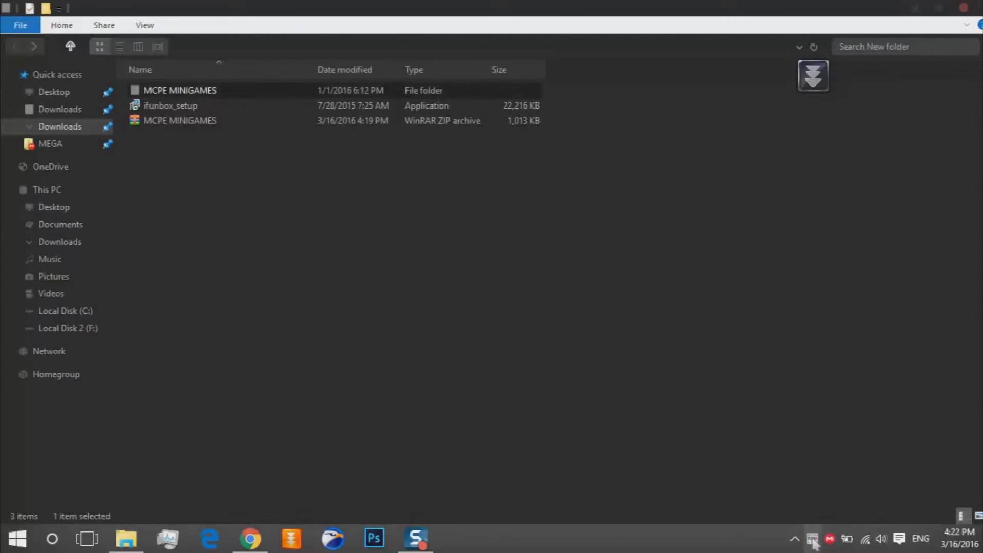
{"action": "left_click", "coordinate": [812, 540]}
{"action": "left_click", "coordinate": [783, 509]}
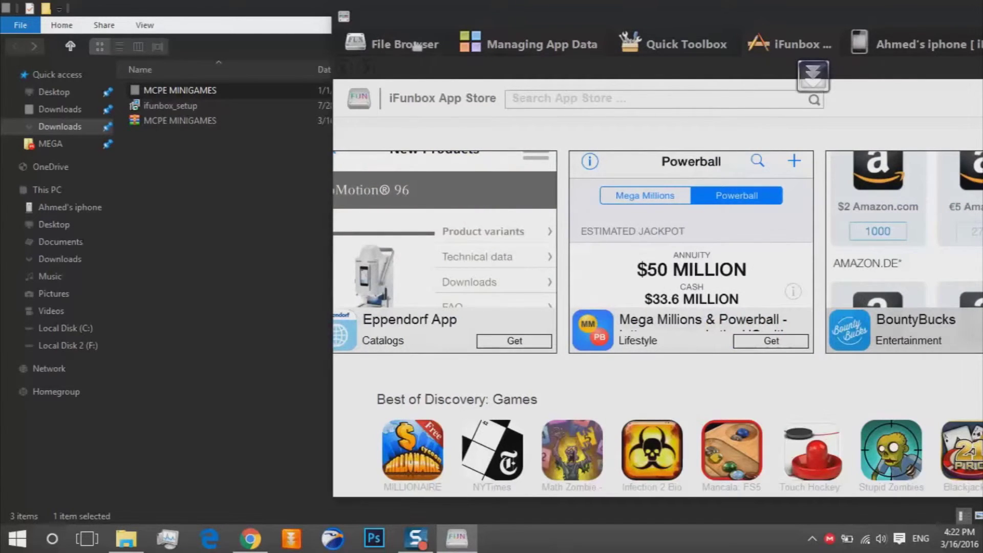
Step: Once the iPhone is detected, switch iFunbox to its Managing App Data page
{"action": "left_click", "coordinate": [491, 53]}
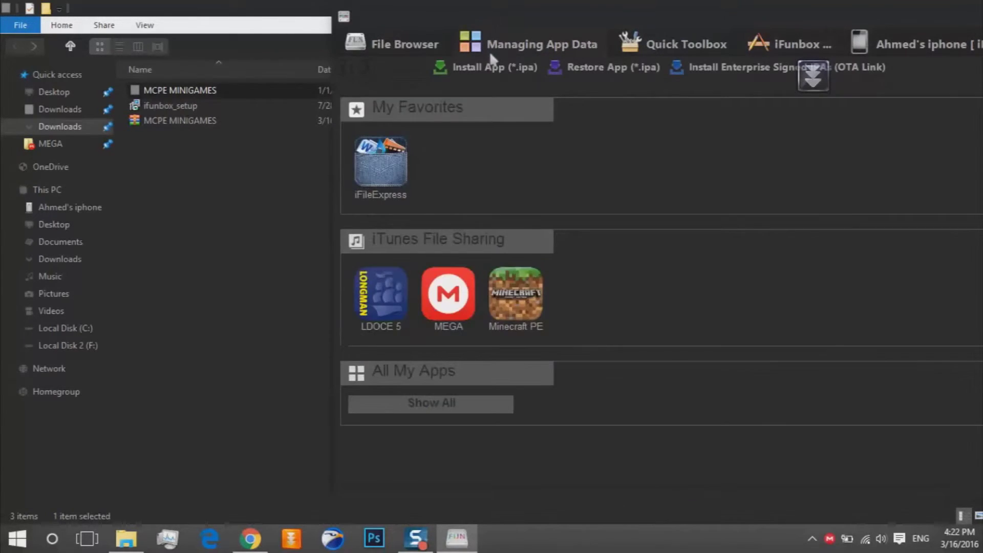
Step: Open Minecraft PE's sandbox and browse through games and com.mojang into minecraftWorlds
{"action": "left_click", "coordinate": [524, 306]}
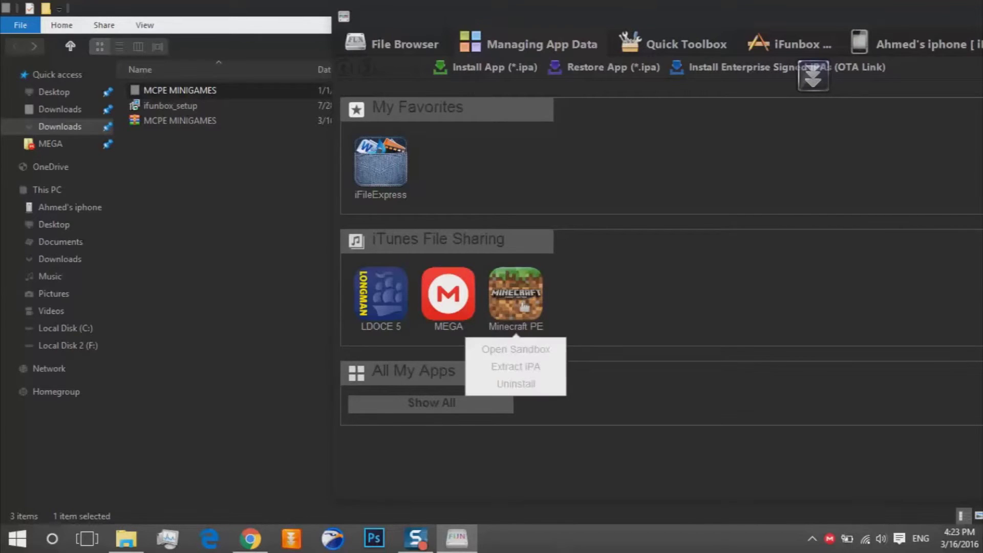
{"action": "left_click", "coordinate": [539, 351]}
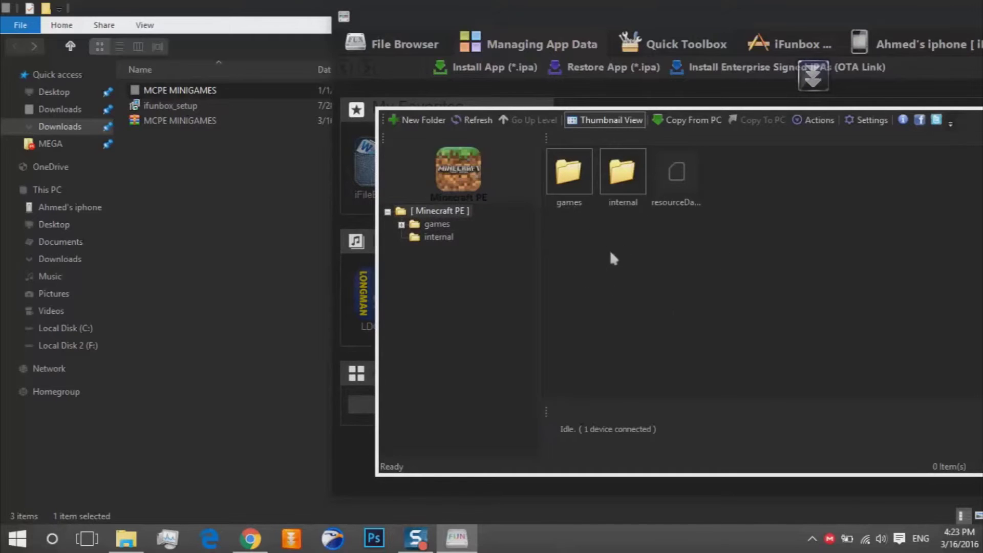
{"action": "double_click", "coordinate": [575, 184]}
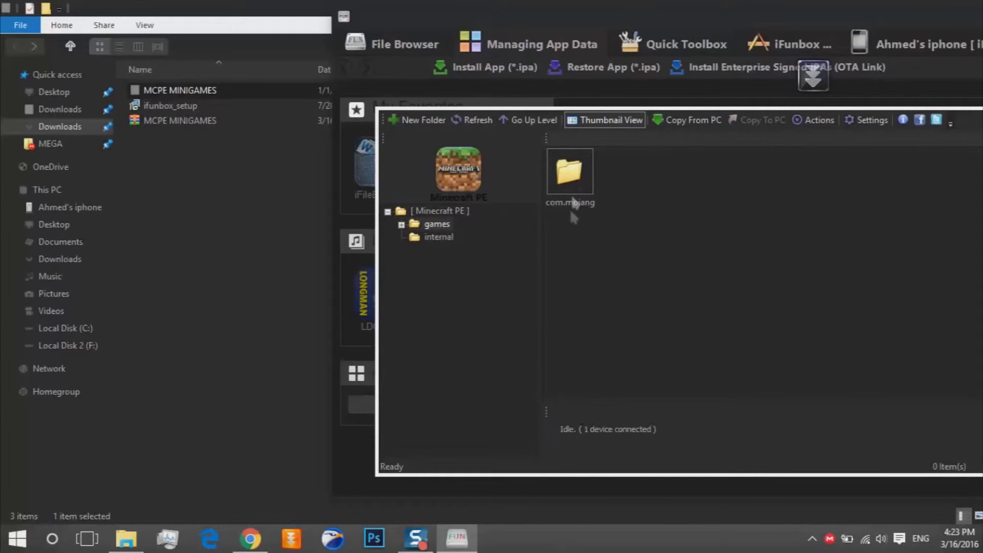
{"action": "double_click", "coordinate": [581, 177]}
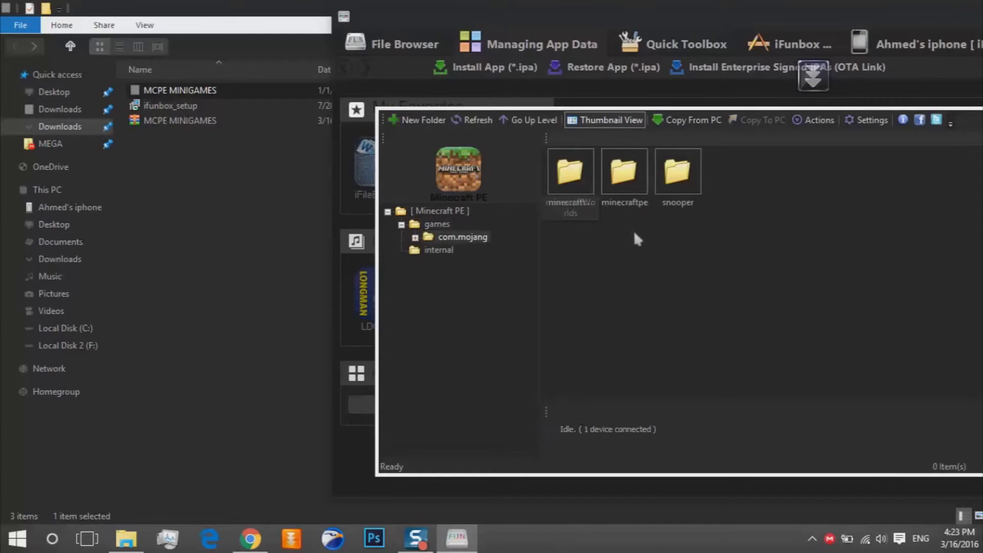
{"action": "left_click", "coordinate": [565, 184]}
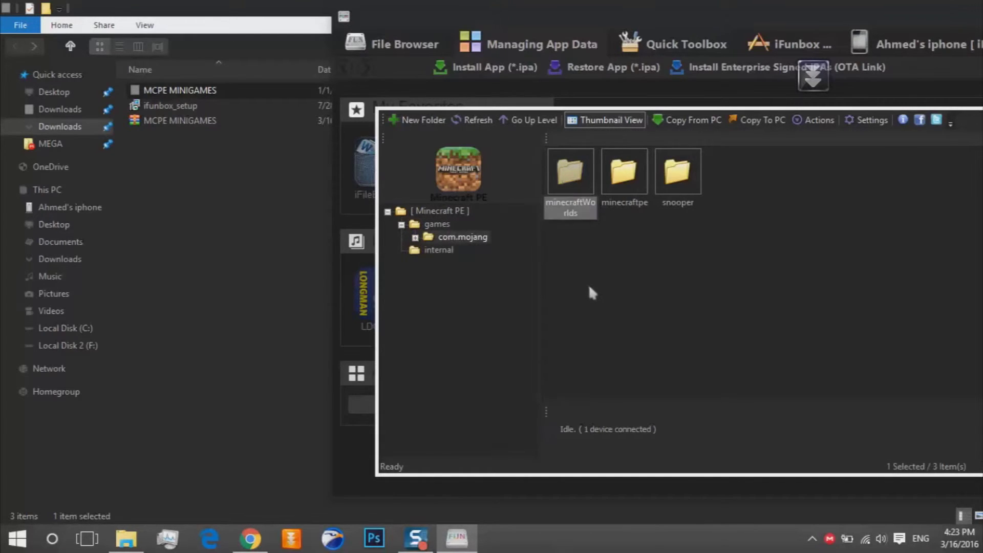
{"action": "double_click", "coordinate": [572, 176]}
Step: Drag the MCPE MINIGAMES folder from Downloads into iFunbox's minecraftWorlds folder
{"action": "left_click", "coordinate": [179, 162]}
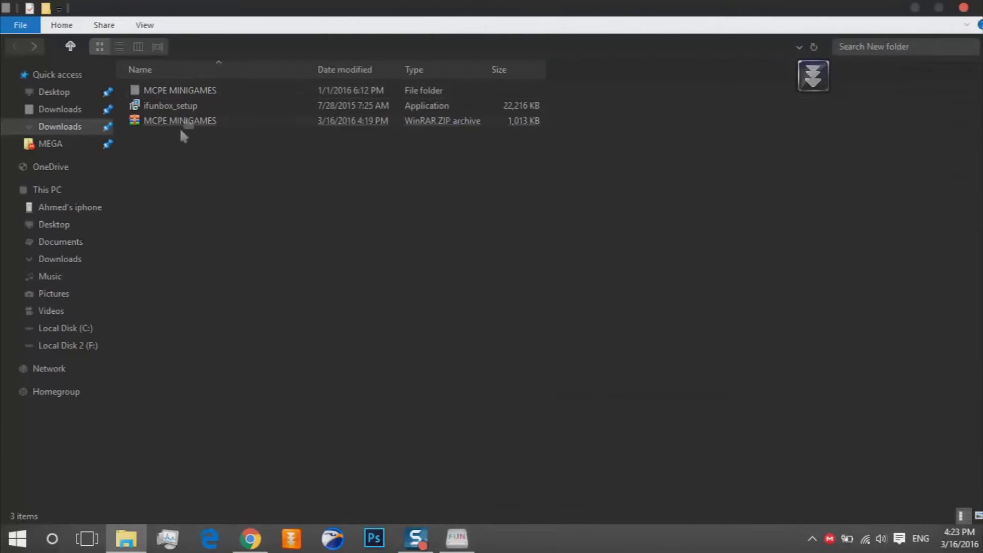
{"action": "left_click_drag", "start_coordinate": [192, 97], "coordinate": [458, 538]}
{"action": "left_click_drag", "start_coordinate": [616, 392], "coordinate": [631, 280]}
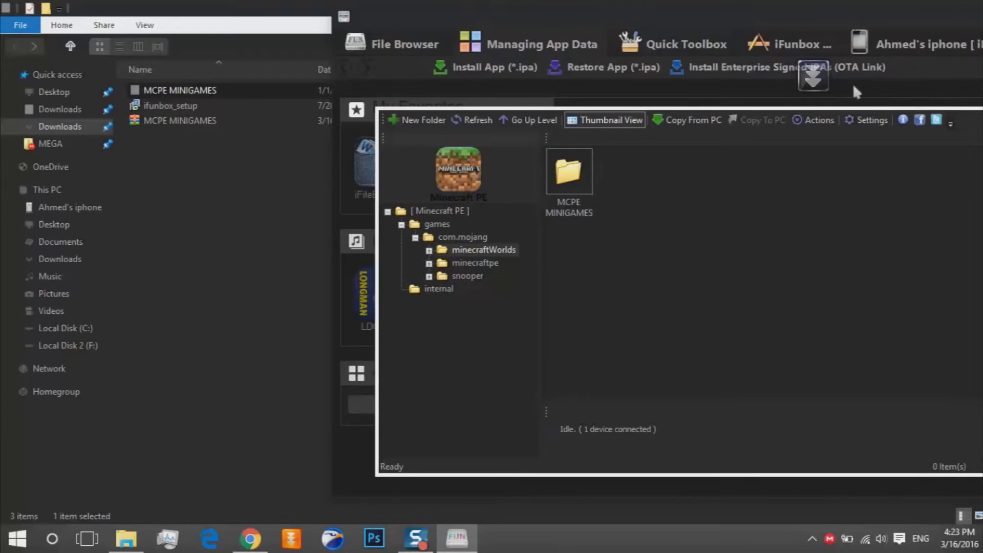
{"action": "right_click", "coordinate": [743, 366]}
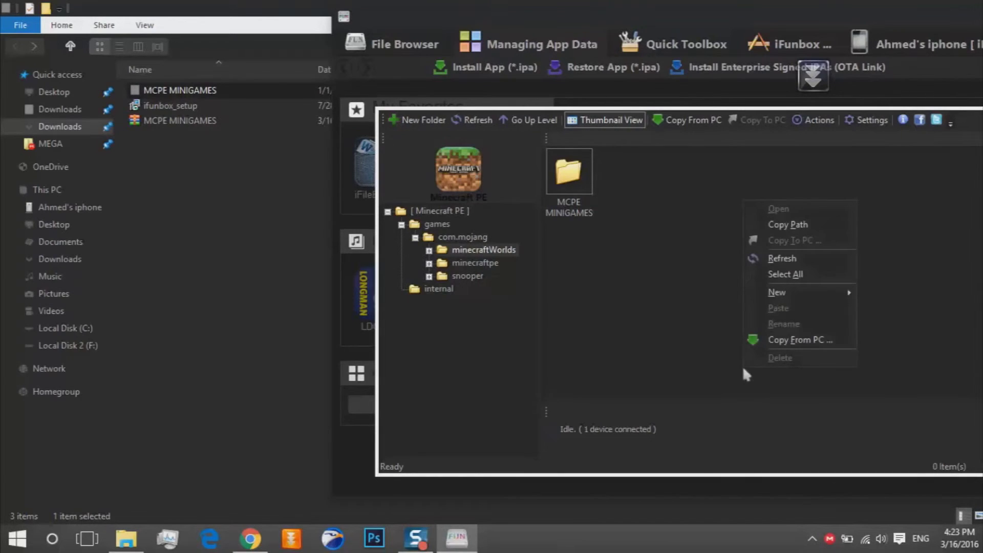
{"action": "left_click", "coordinate": [733, 126]}
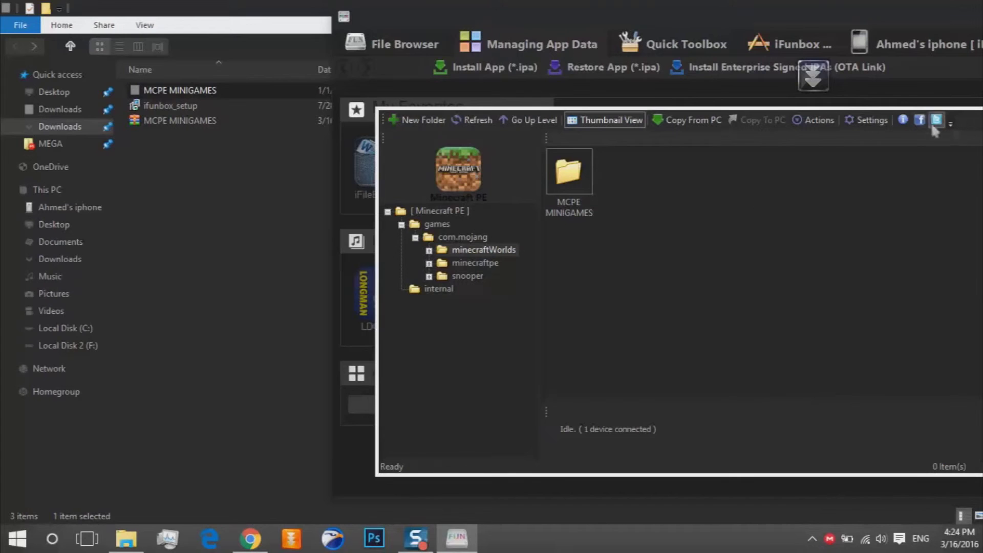
{"action": "left_click", "coordinate": [279, 441]}
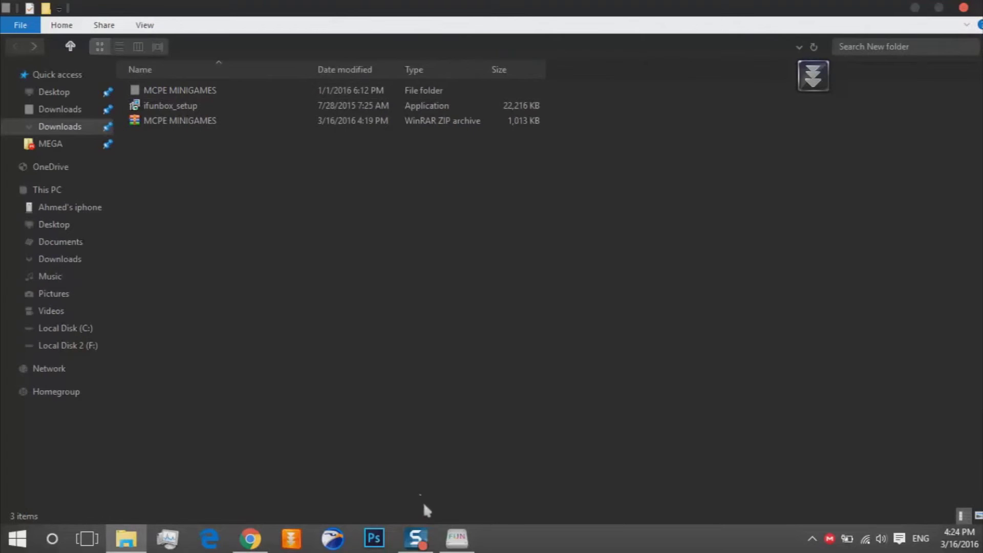
Step: Minimize File Explorer to reveal the AirServer mirror of the iPhone home screen
{"action": "mouse_move", "coordinate": [426, 538]}
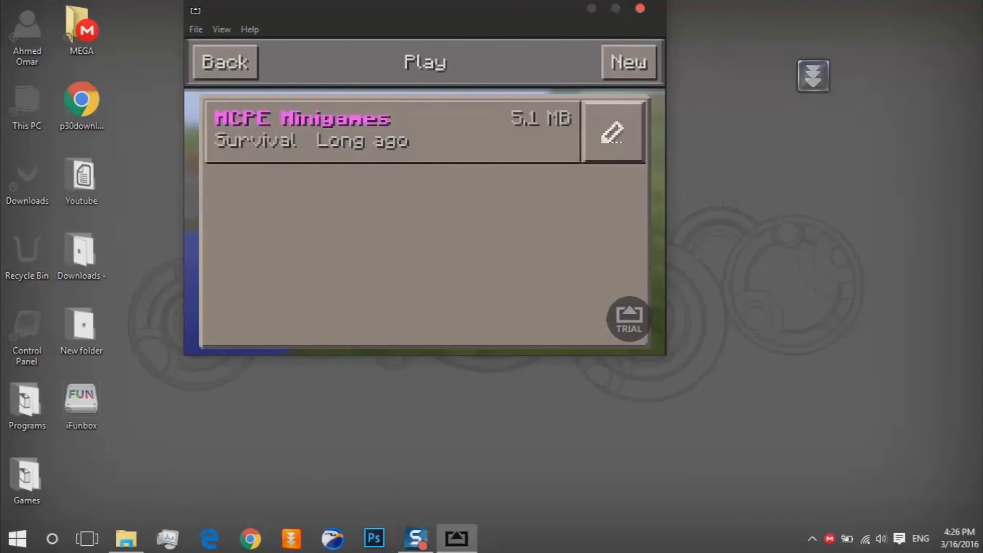
Step: Show Minecraft PE's Play list with MCPE Minigames on the mirror, then restore the downloads folder
{"action": "left_click", "coordinate": [82, 402]}
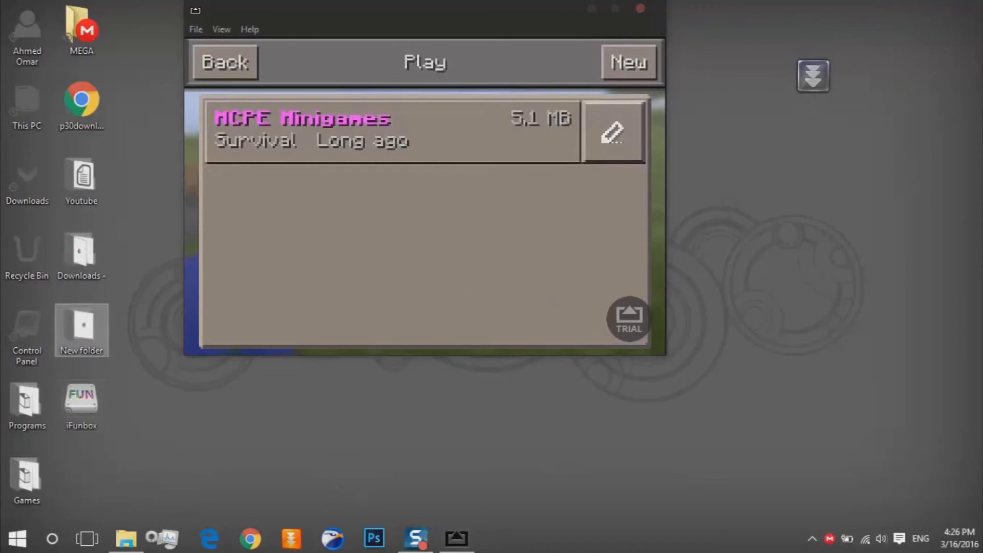
{"action": "left_click", "coordinate": [132, 535]}
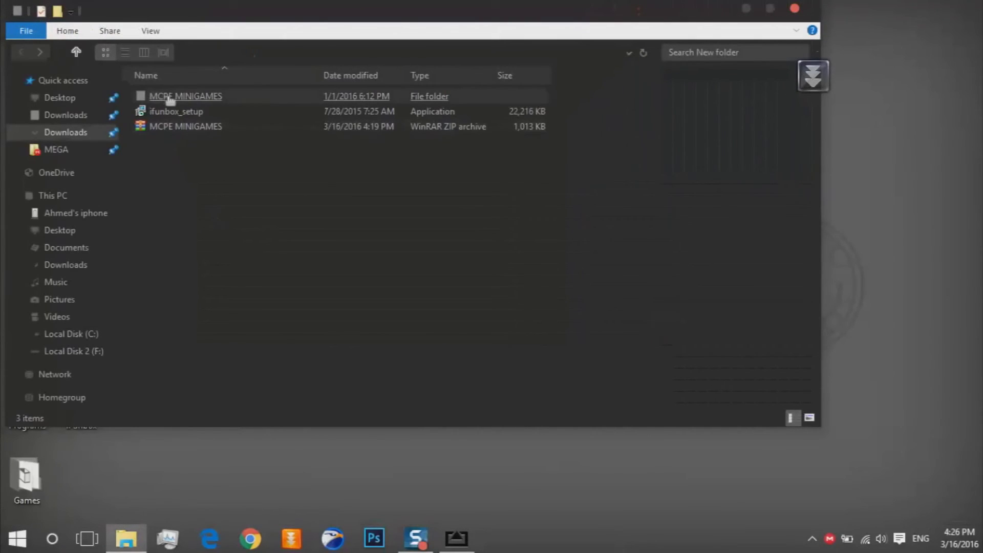
Step: Point out the extracted MCPE MINIGAMES folder in File Explorer's New folder
{"action": "left_click", "coordinate": [456, 538]}
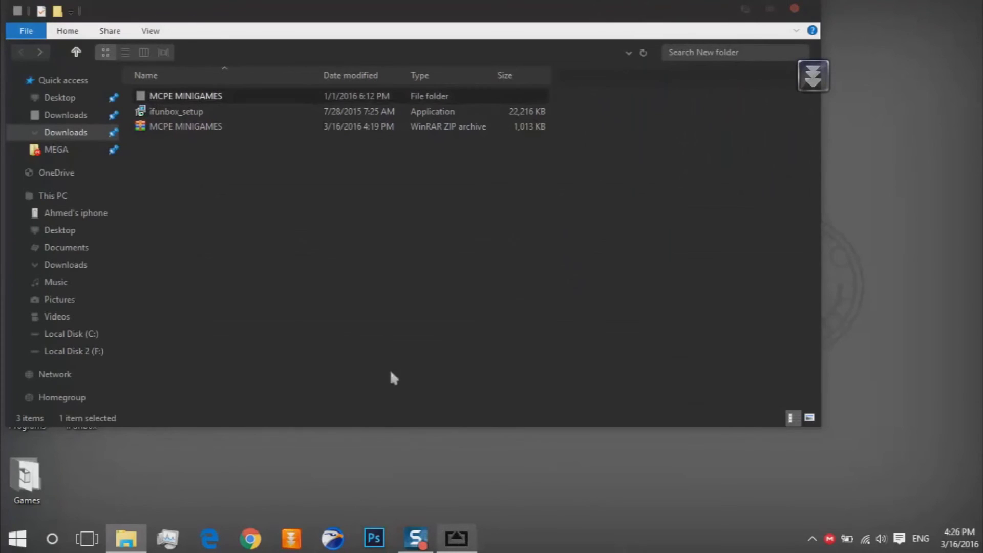